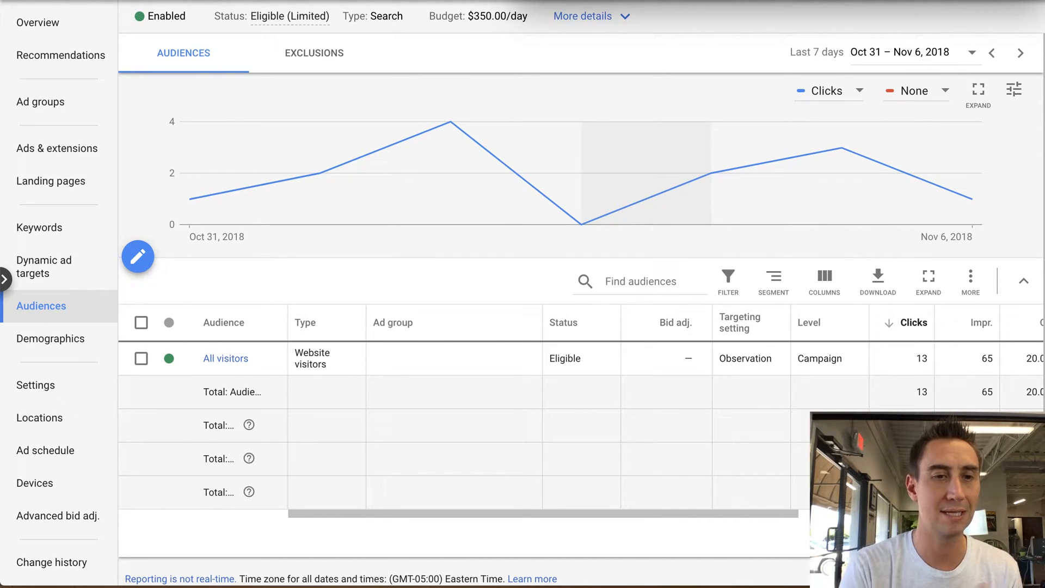
# View the campaign's Demographics report by age, and return to its Audiences page.
pyautogui.click(82, 357)
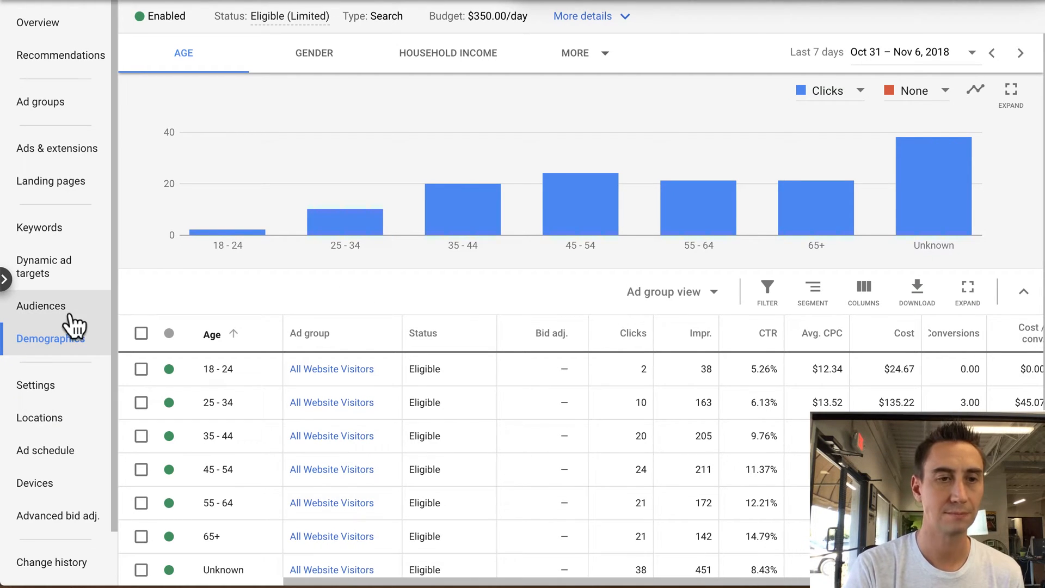
pyautogui.click(41, 307)
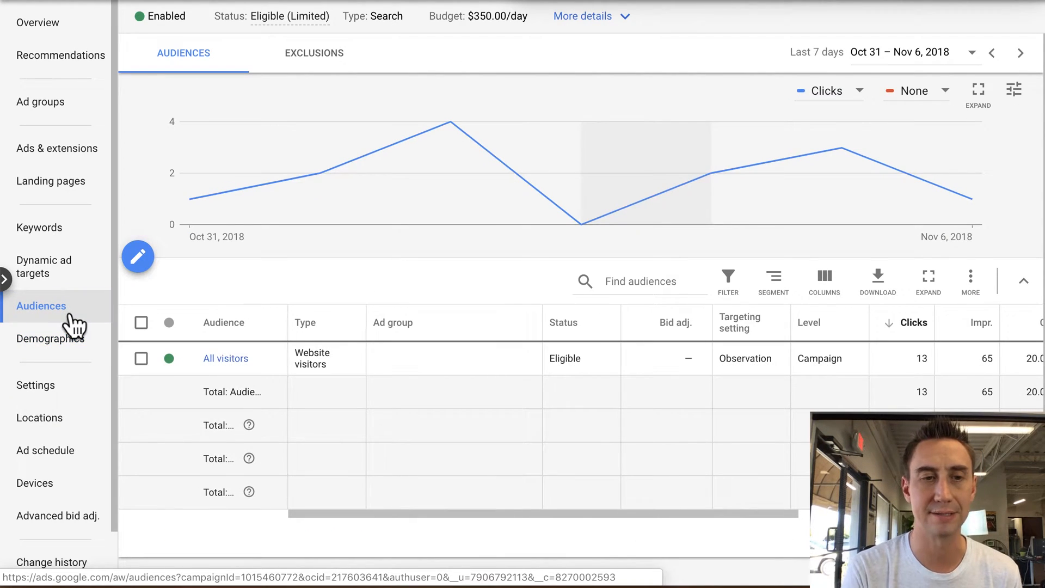
# Start editing the campaign's audiences and display the detailed demographics categories under Who they are.
pyautogui.click(140, 257)
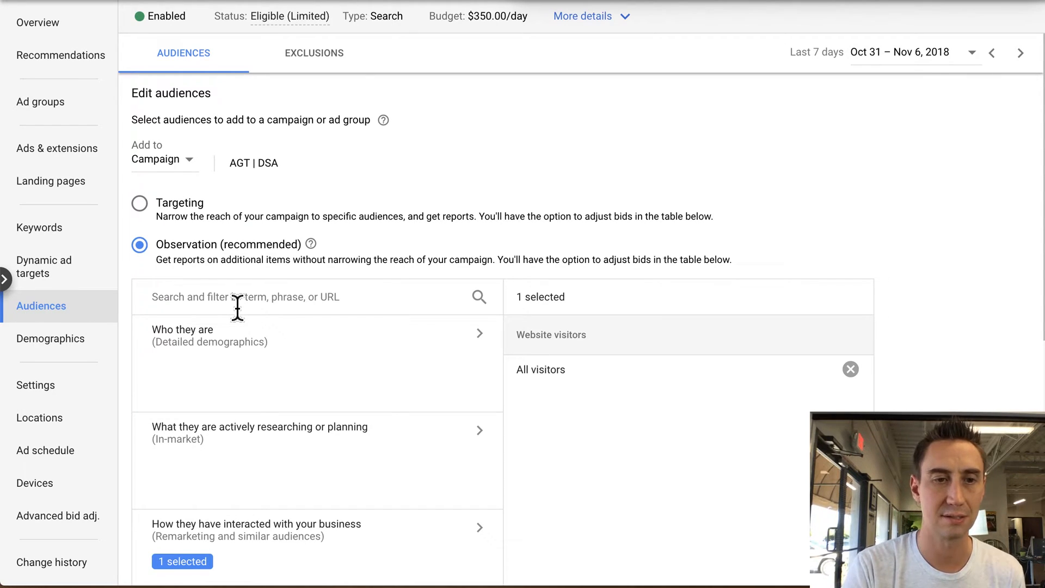
pyautogui.click(322, 342)
pyautogui.scroll(-2, 437, 340)
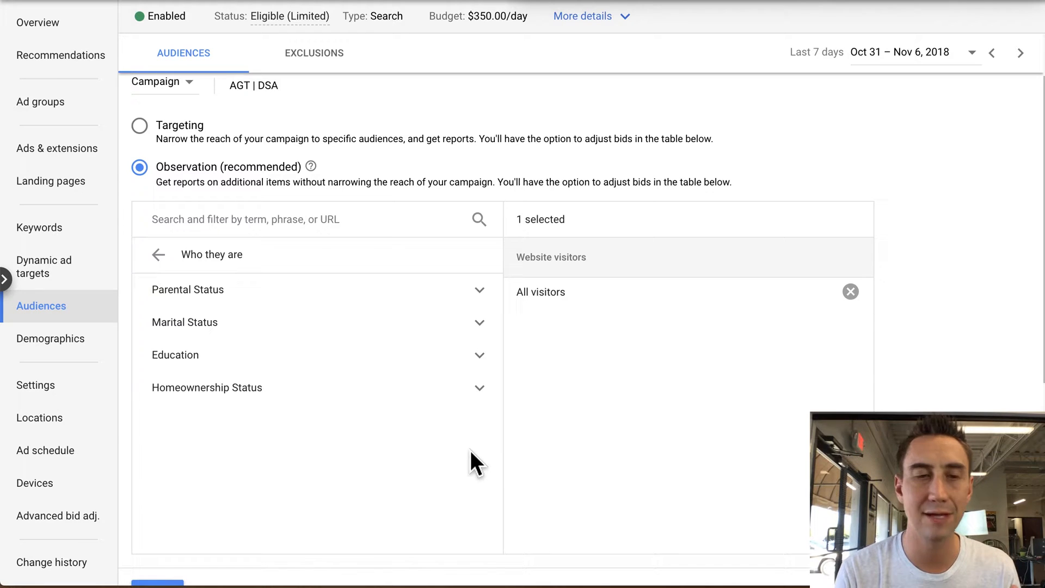
# Examine the audience options under Parental Status, including Parents, and those under Marital Status.
pyautogui.click(486, 299)
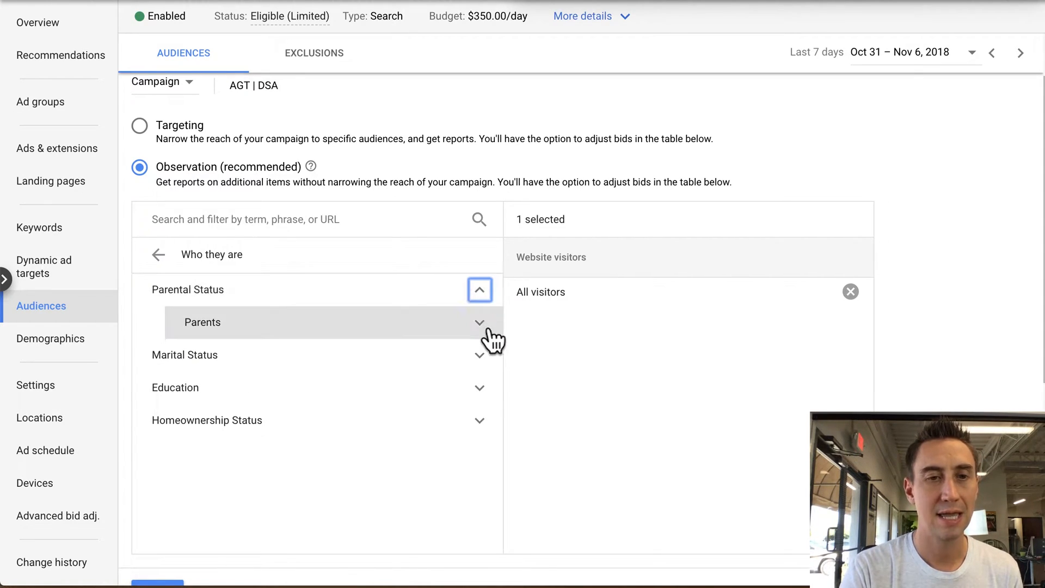
pyautogui.click(480, 324)
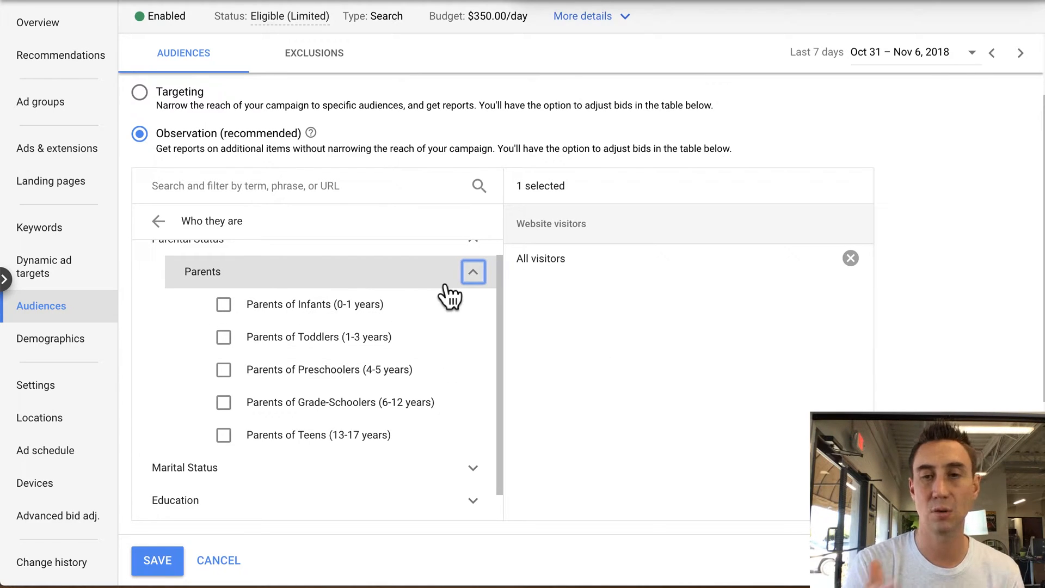
pyautogui.click(485, 277)
pyautogui.click(482, 259)
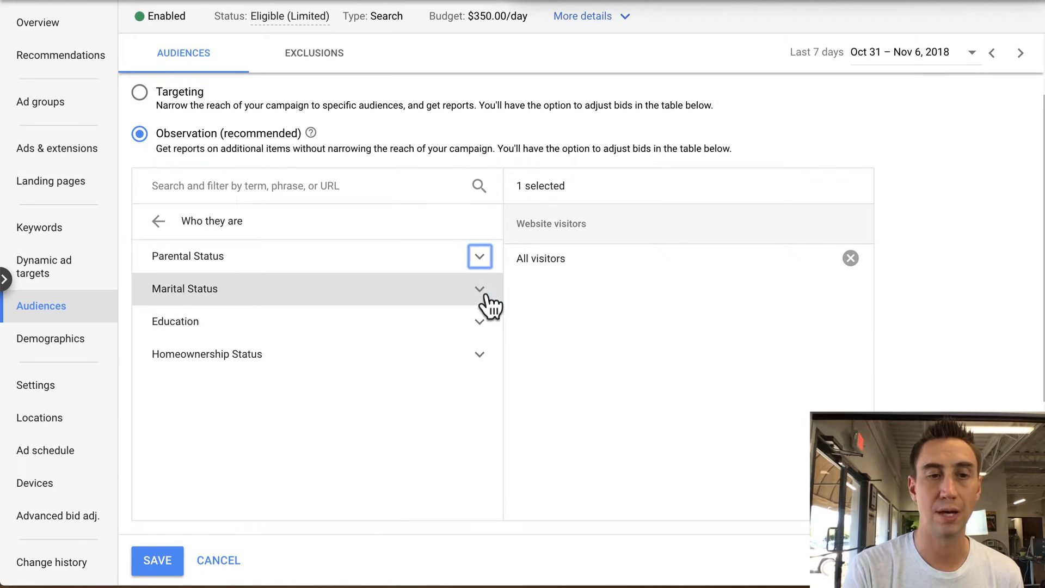
pyautogui.click(480, 290)
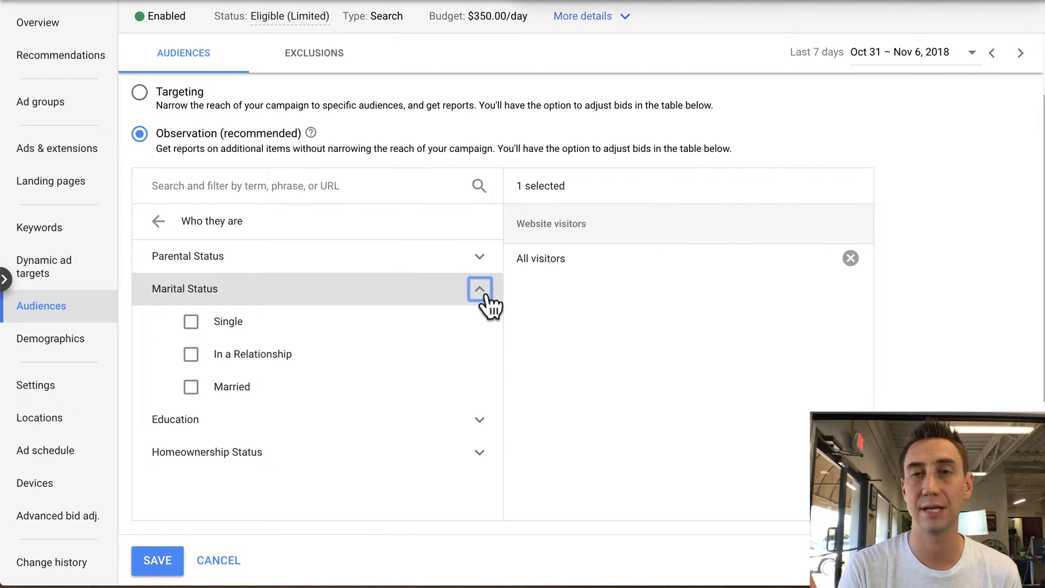
pyautogui.click(481, 294)
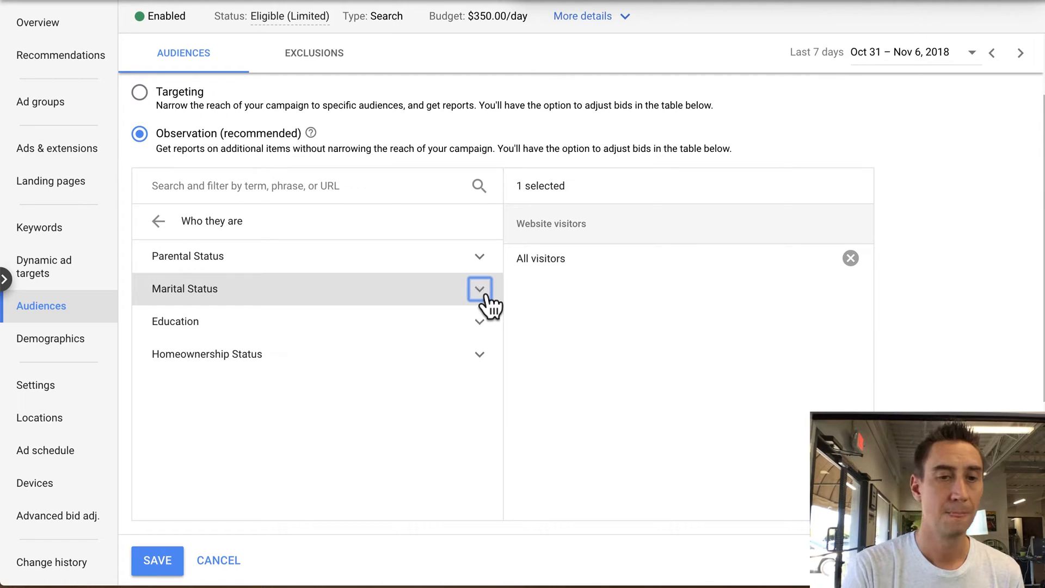
# Examine the Education options, including Highest Level of Educational Attainment, and the Homeownership Status options.
pyautogui.click(484, 325)
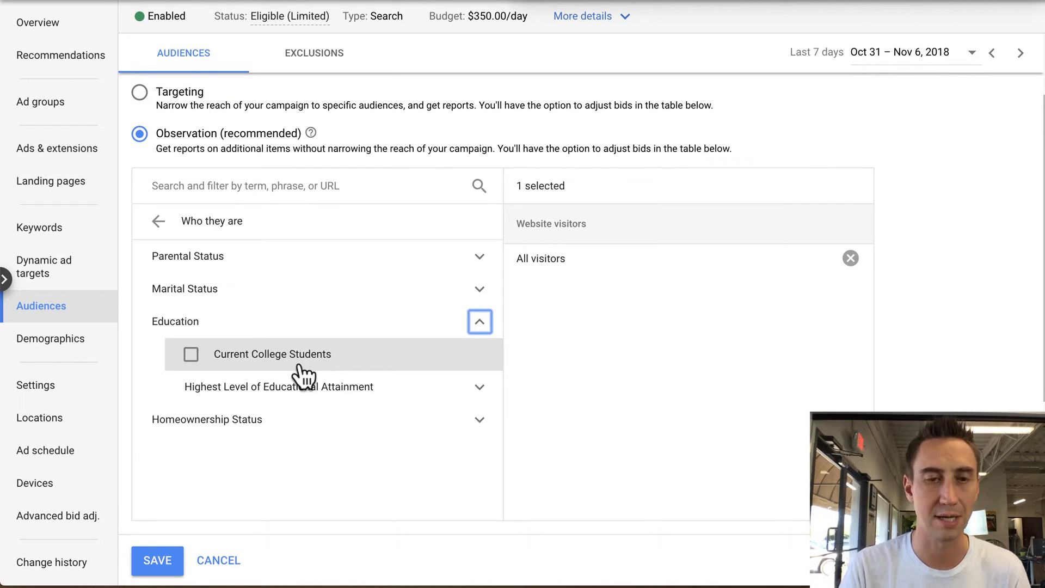
pyautogui.click(480, 387)
pyautogui.scroll(-3, 479, 332)
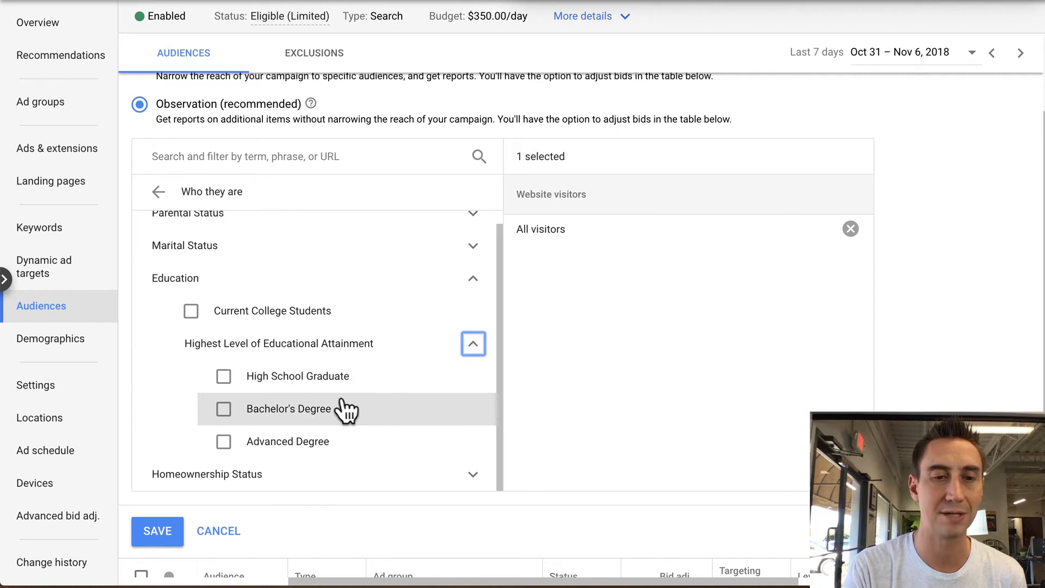
pyautogui.click(478, 352)
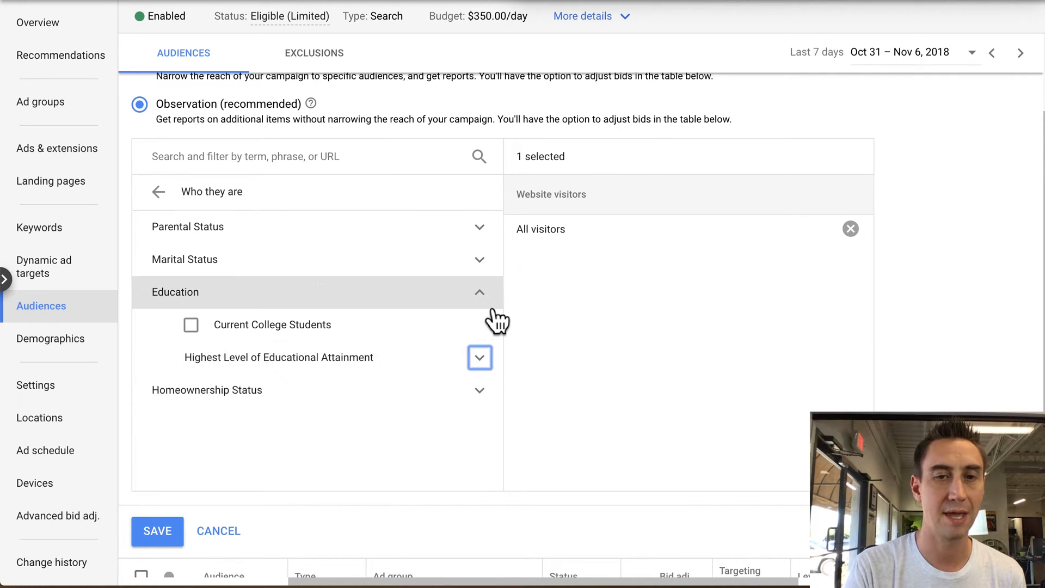
pyautogui.click(491, 305)
pyautogui.click(492, 332)
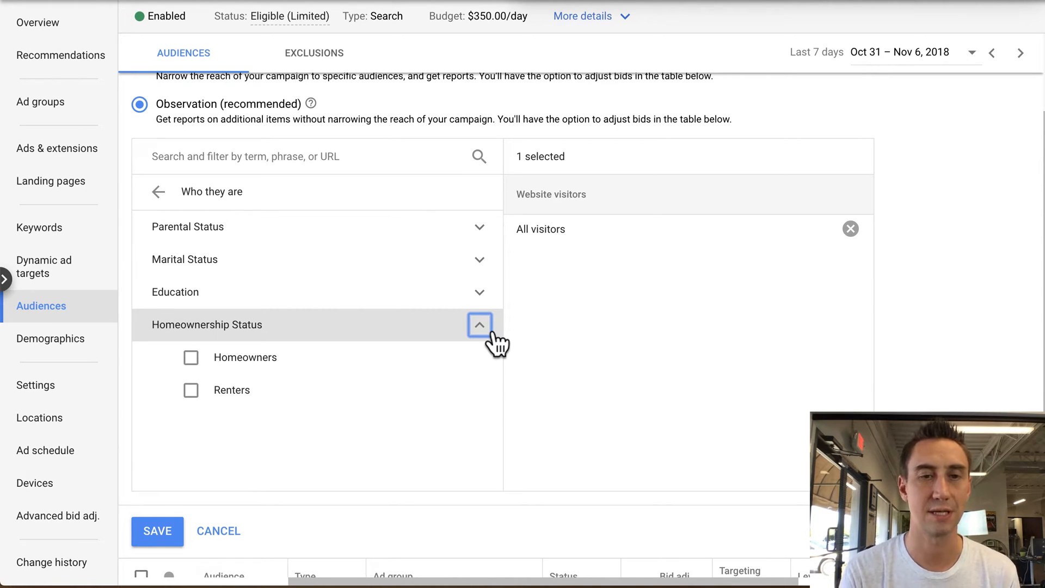
# Try adding Current College Students from Education to the selected audiences, and deselect it again.
pyautogui.click(490, 301)
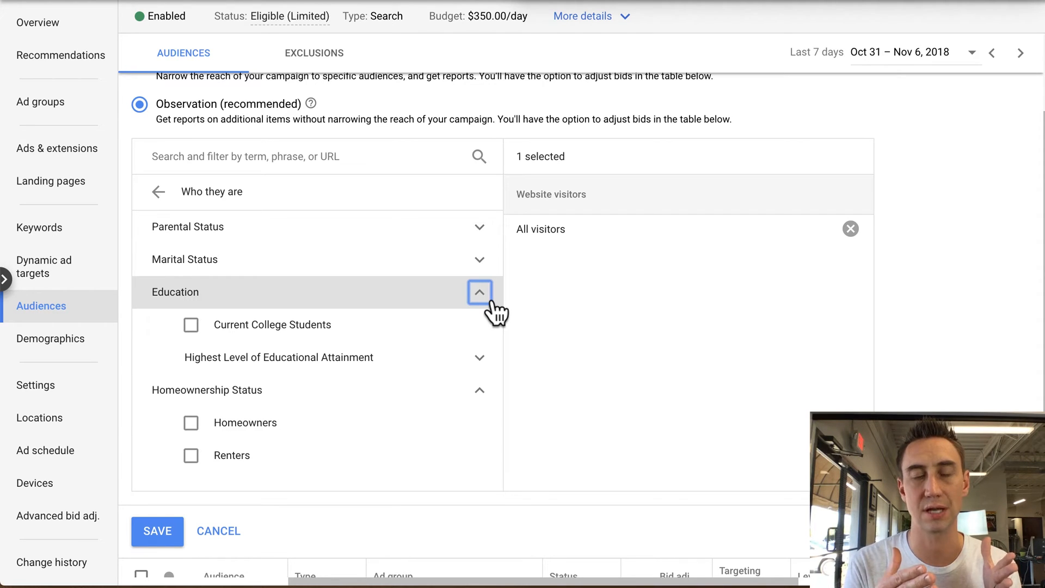
pyautogui.click(198, 337)
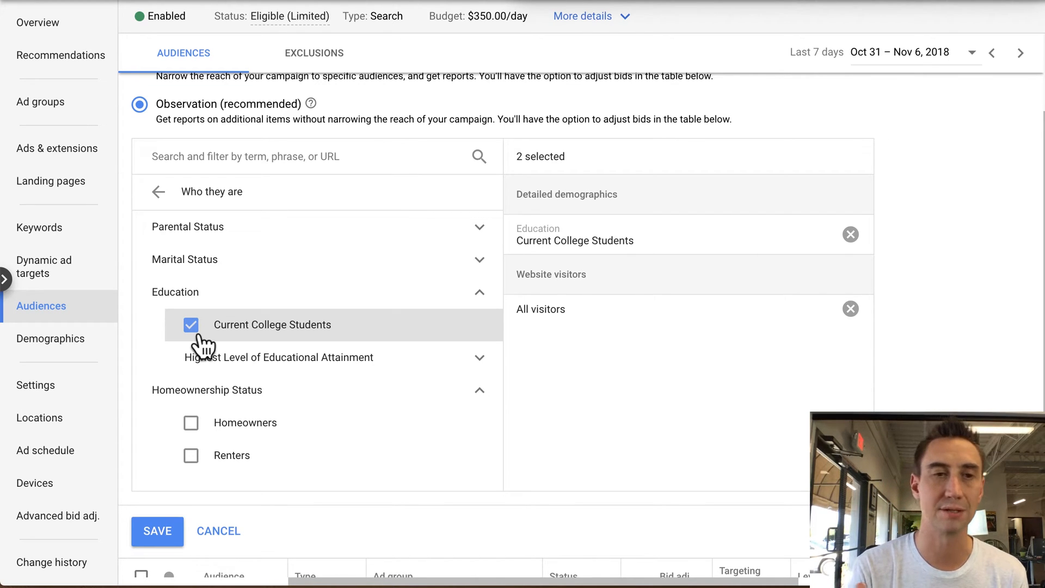
pyautogui.scroll(1, 223, 327)
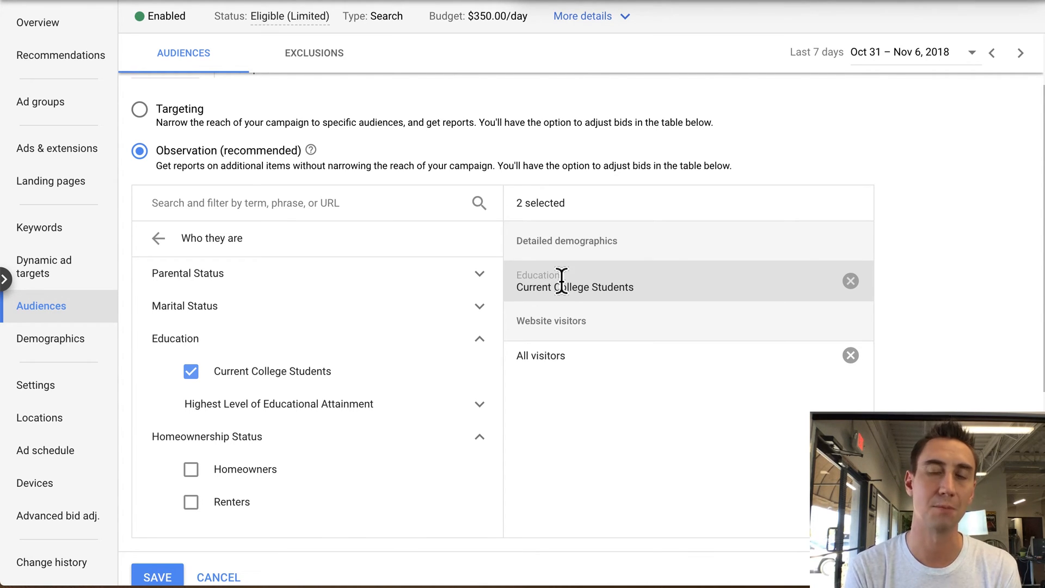
pyautogui.click(256, 372)
pyautogui.click(481, 343)
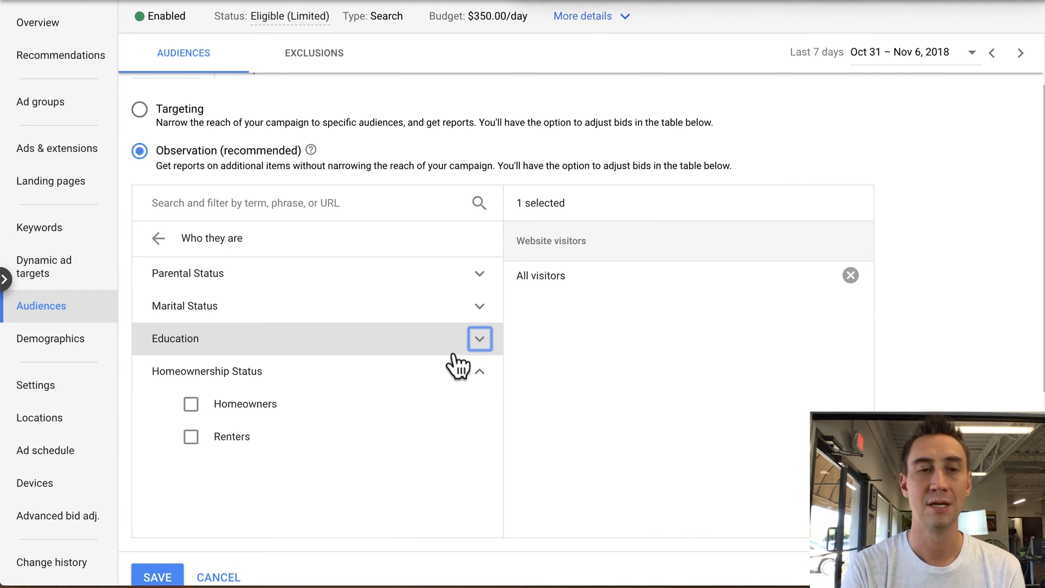
# Review the parent age-group audiences and the Marital Status choices once more.
pyautogui.click(486, 283)
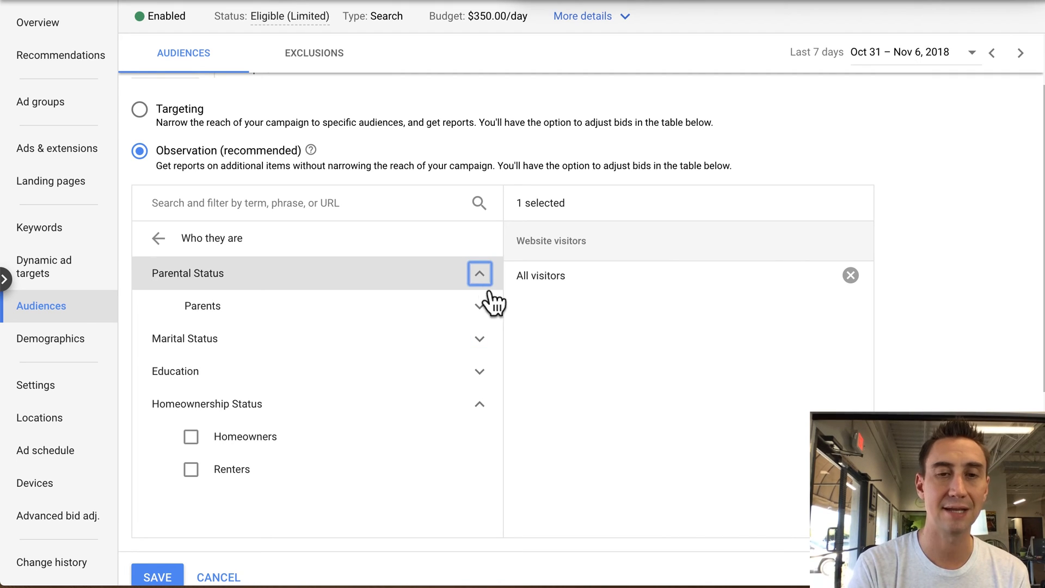
pyautogui.click(491, 317)
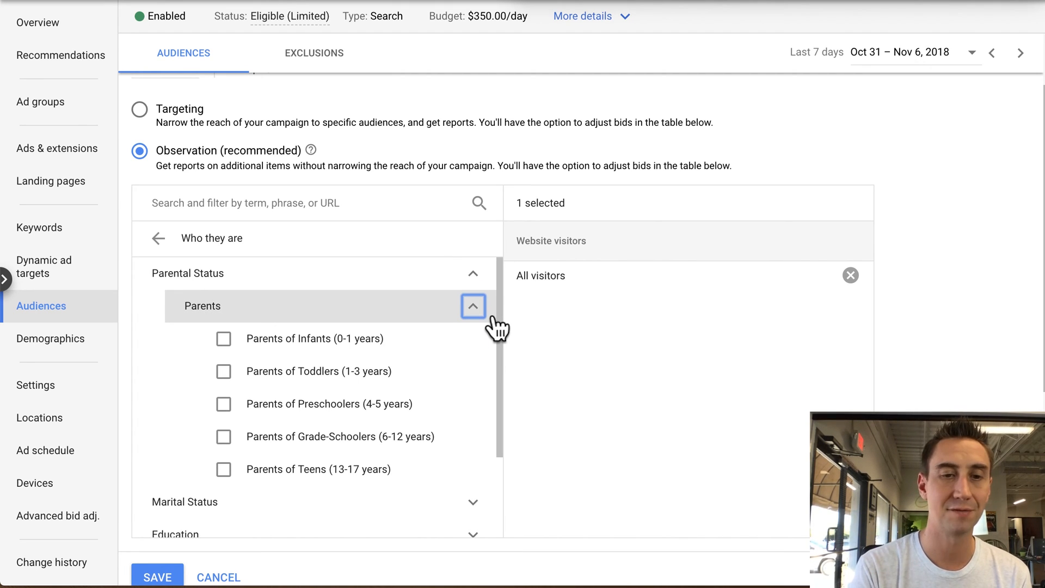
pyautogui.click(495, 327)
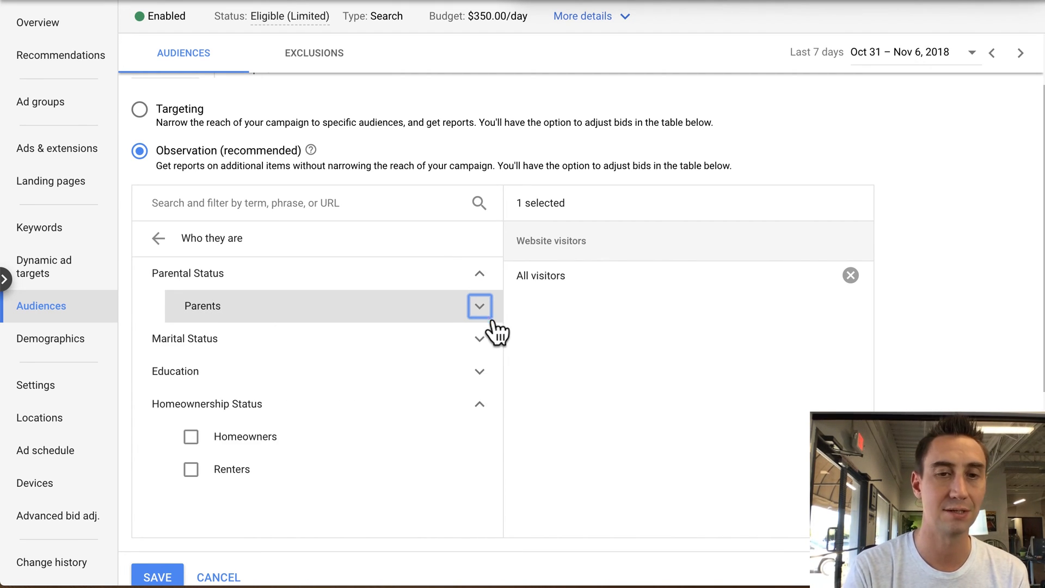
pyautogui.click(495, 350)
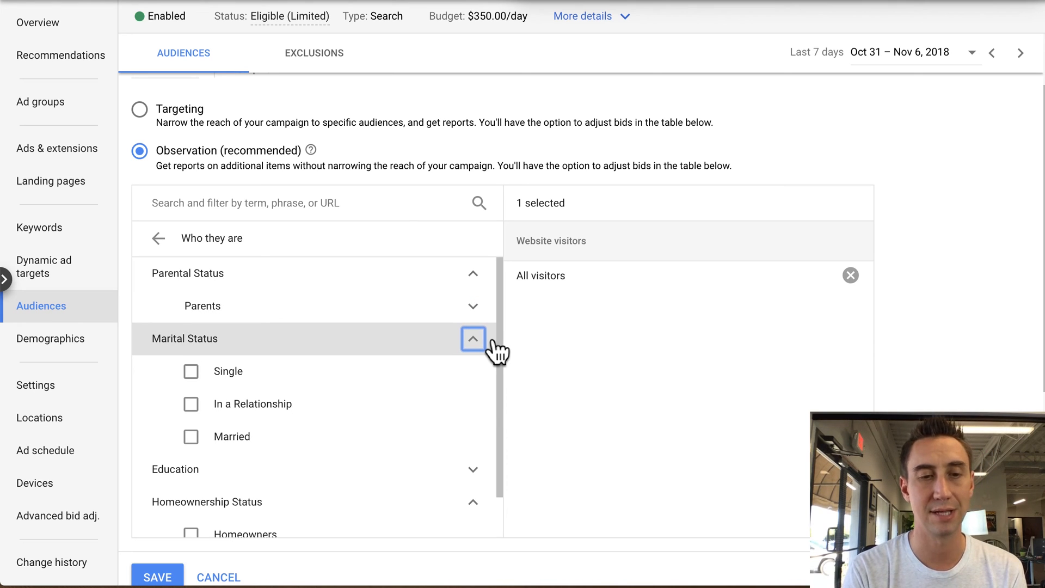
pyautogui.click(493, 344)
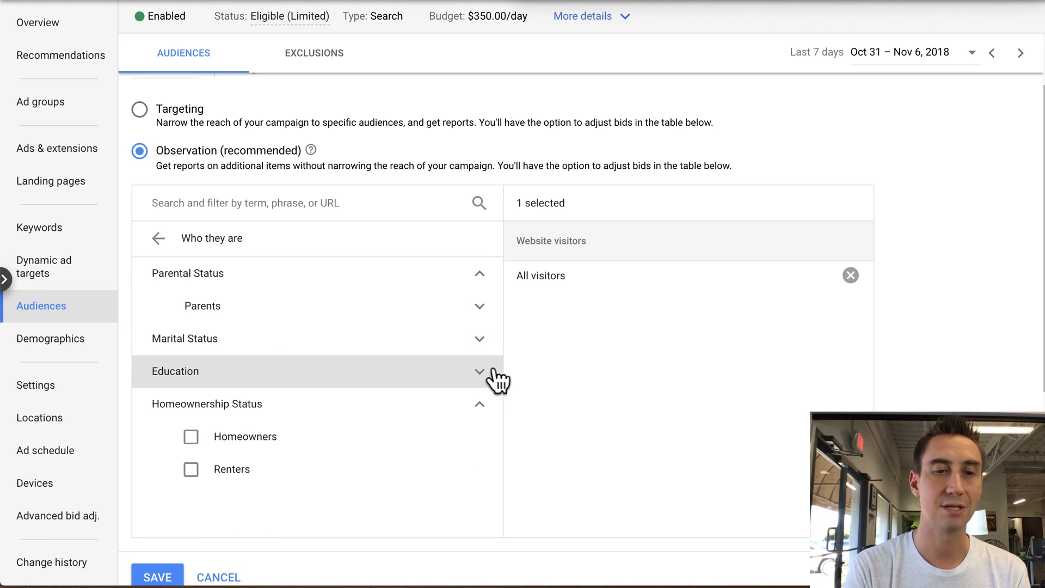
# Review the Education audiences and attainment levels again, and collapse Education and Homeownership Status.
pyautogui.click(492, 373)
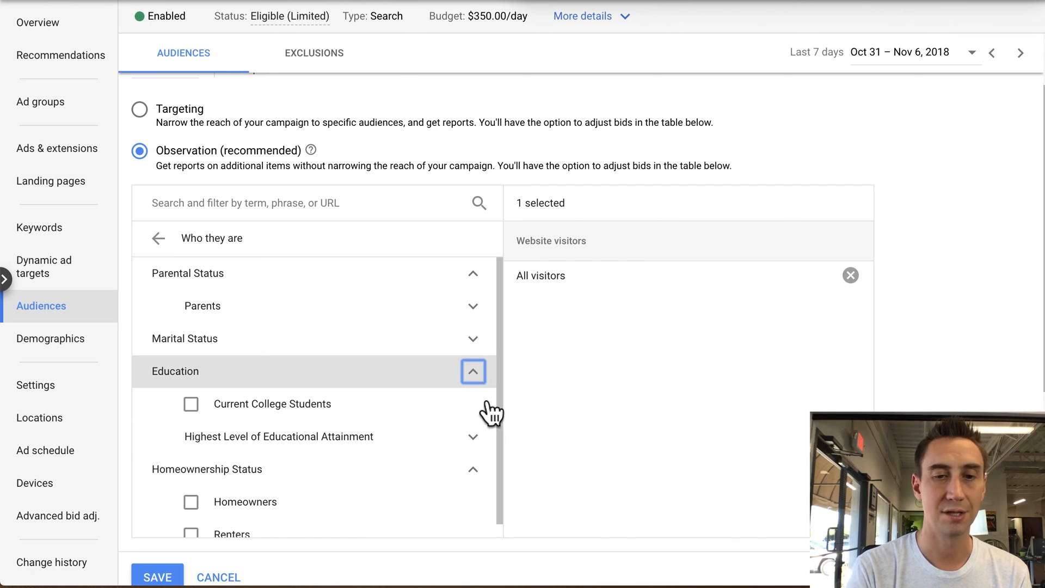
pyautogui.click(479, 442)
pyautogui.click(480, 438)
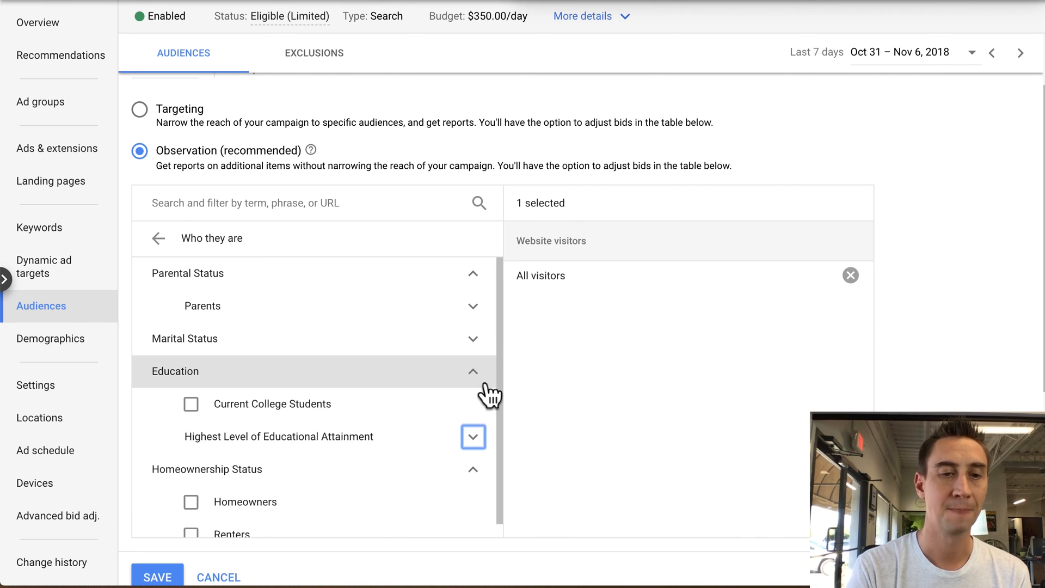
pyautogui.click(485, 385)
pyautogui.click(485, 409)
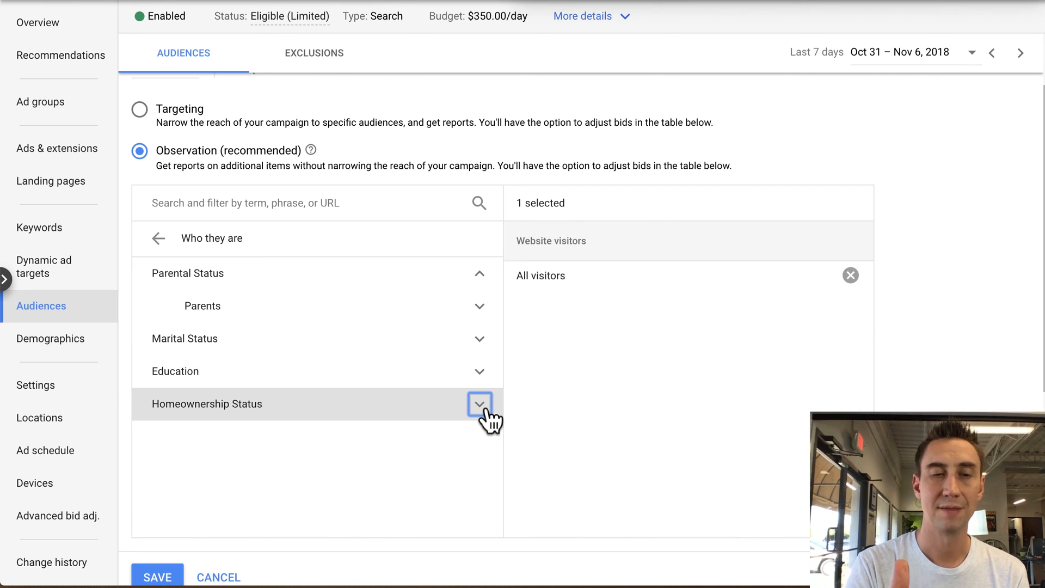